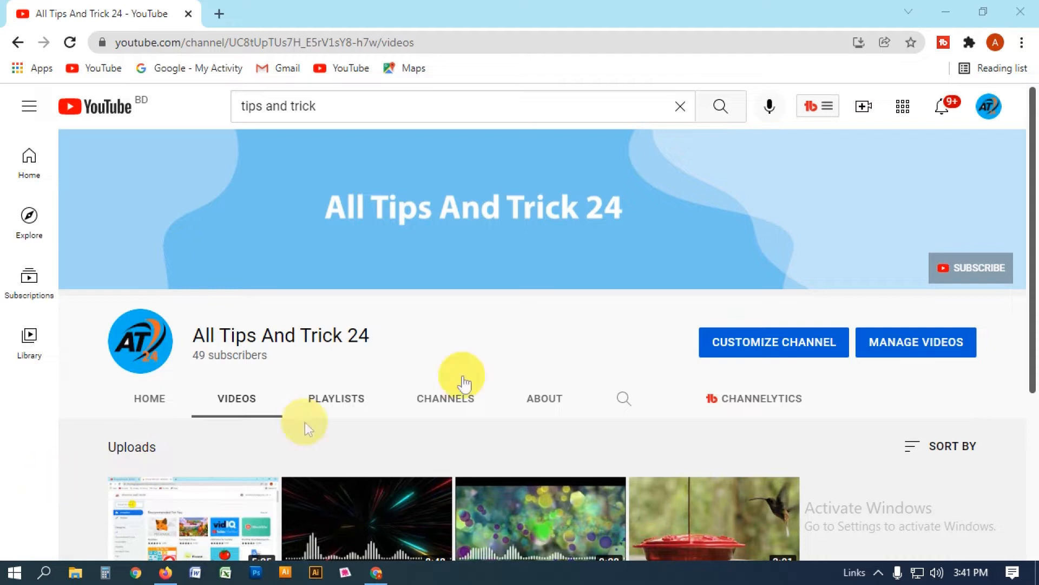
- Minimize the browser window to reach the desktop and refresh the desktop several times
click(945, 12)
right_click(729, 61)
click(796, 108)
right_click(796, 115)
click(823, 162)
right_click(833, 159)
click(882, 204)
right_click(834, 113)
click(881, 164)
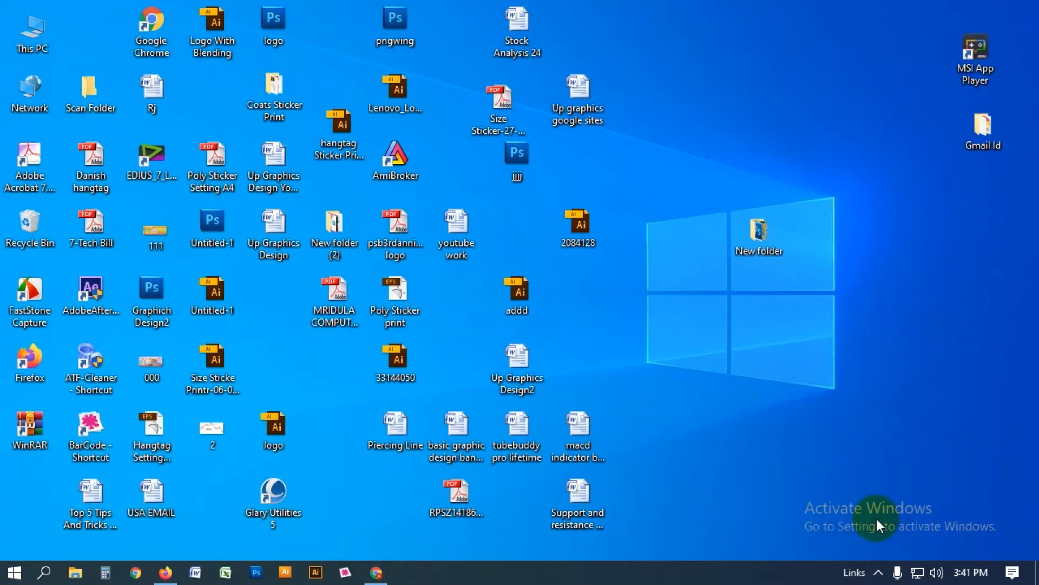
right_click(860, 219)
click(903, 266)
right_click(862, 162)
click(909, 205)
- Pause Kaspersky Internet Security protection for 1 hour
click(879, 574)
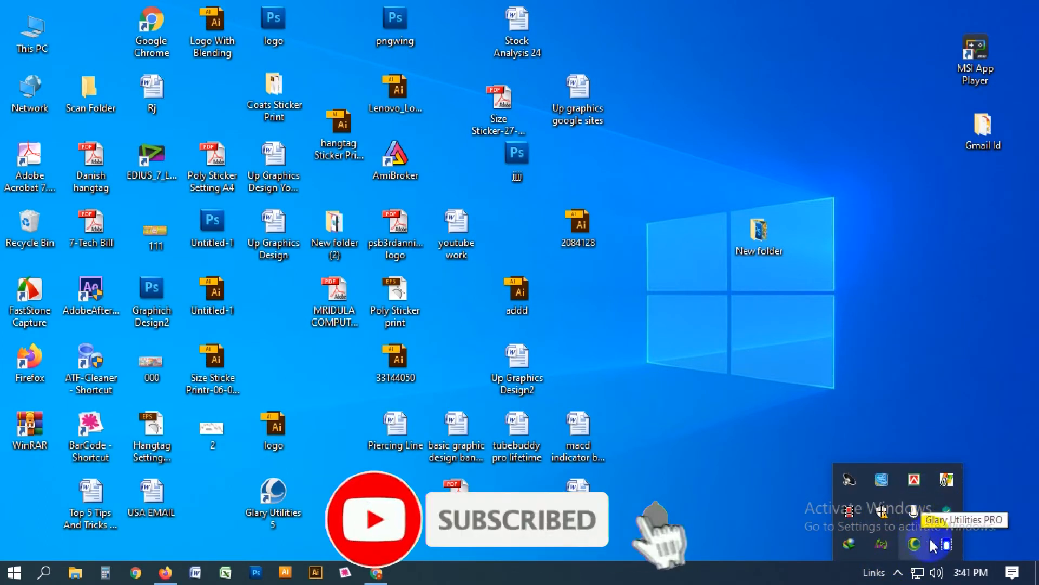
right_click(946, 544)
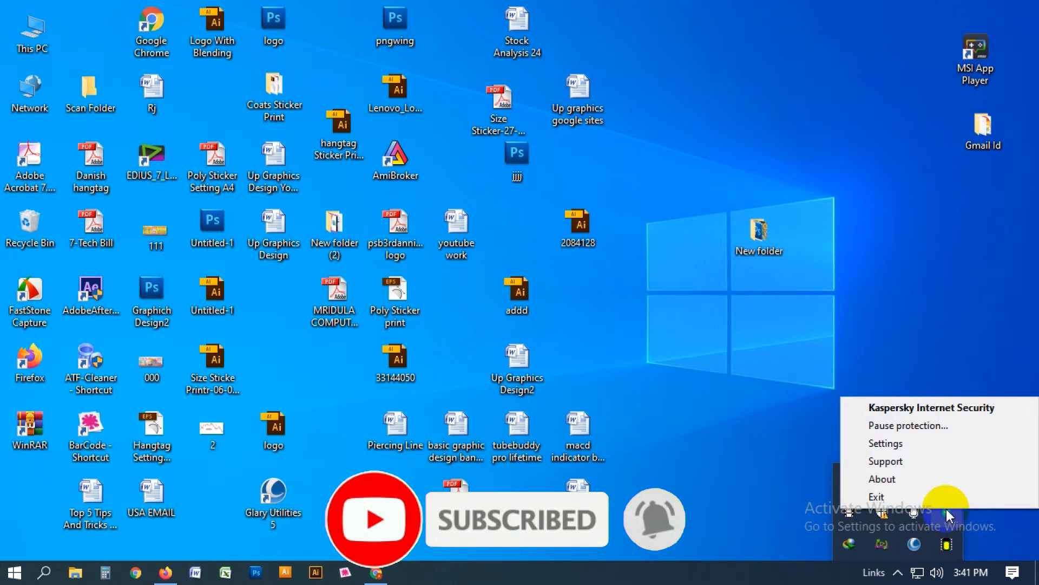
click(917, 427)
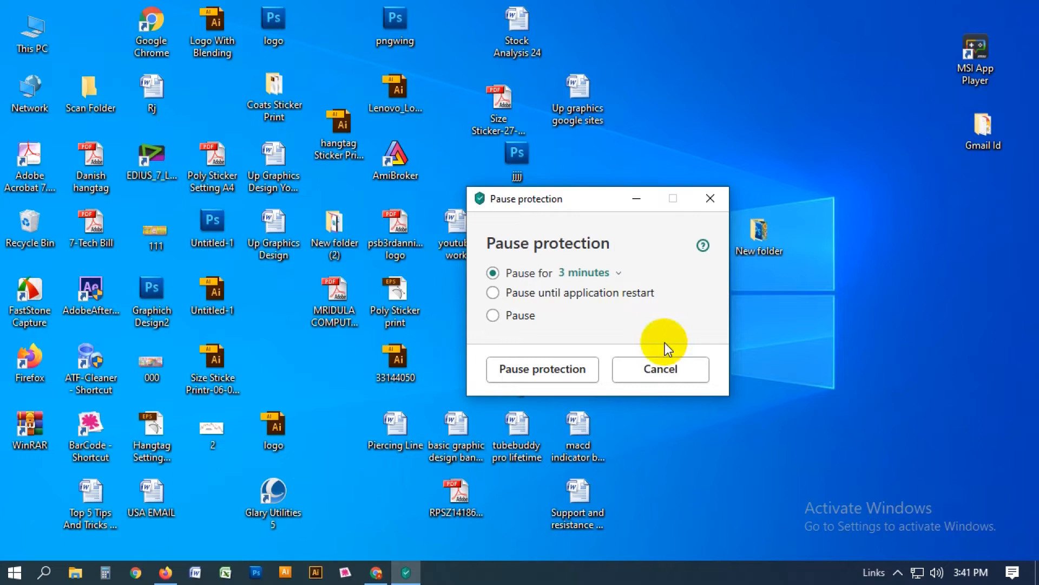
click(619, 275)
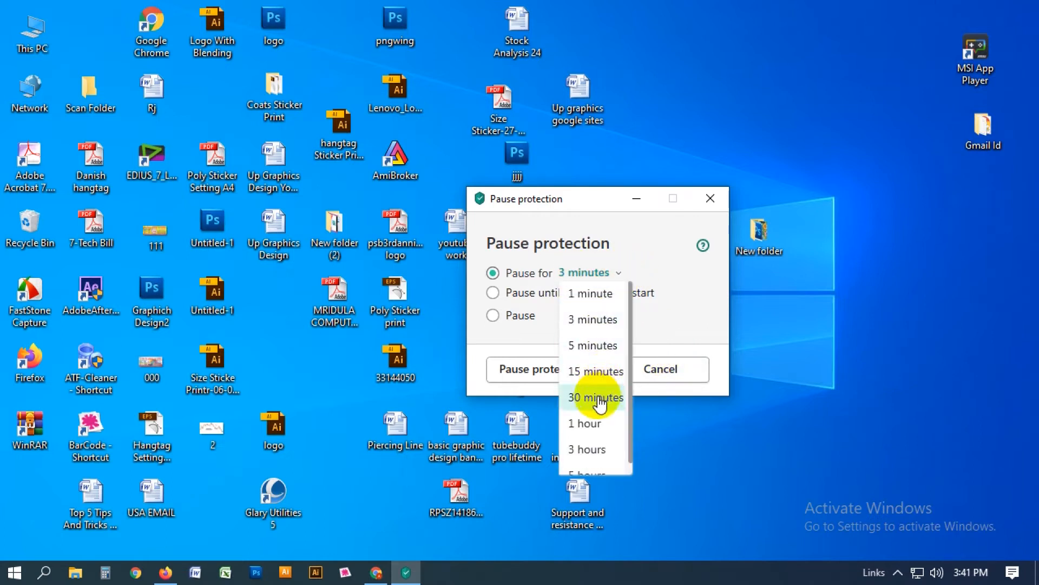
click(595, 423)
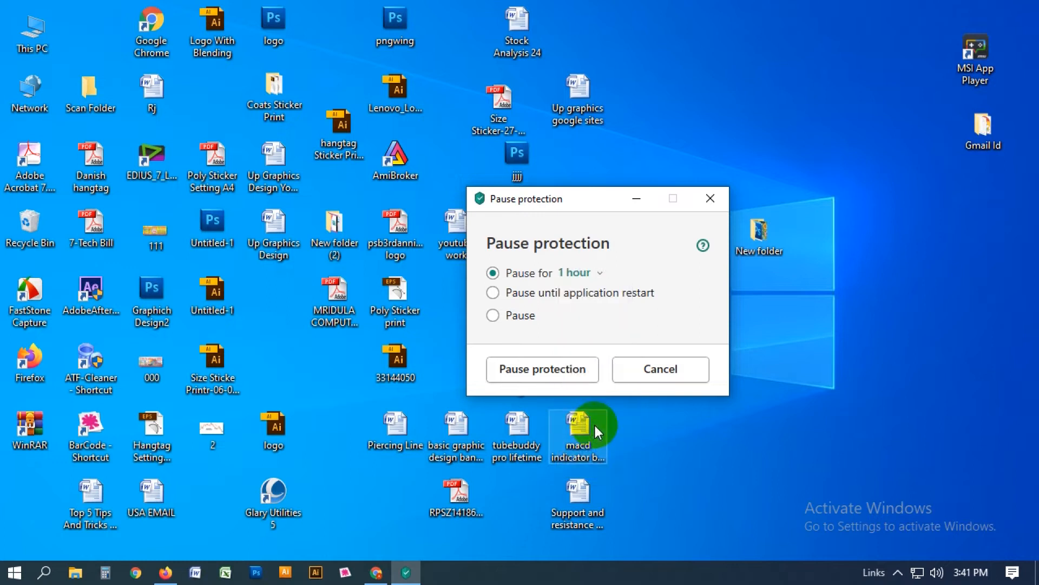
click(569, 366)
right_click(717, 139)
click(784, 187)
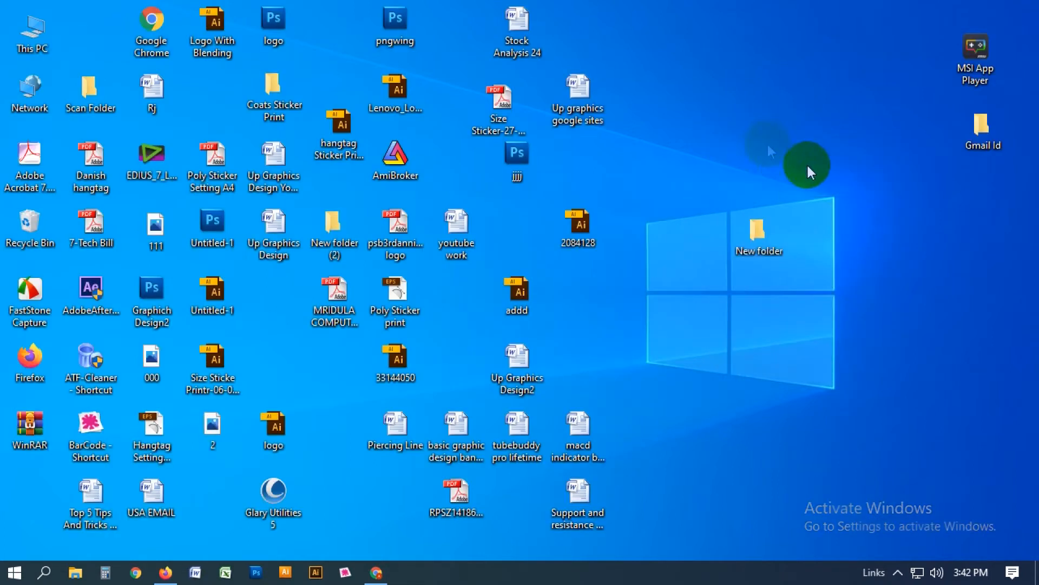
right_click(761, 134)
click(844, 181)
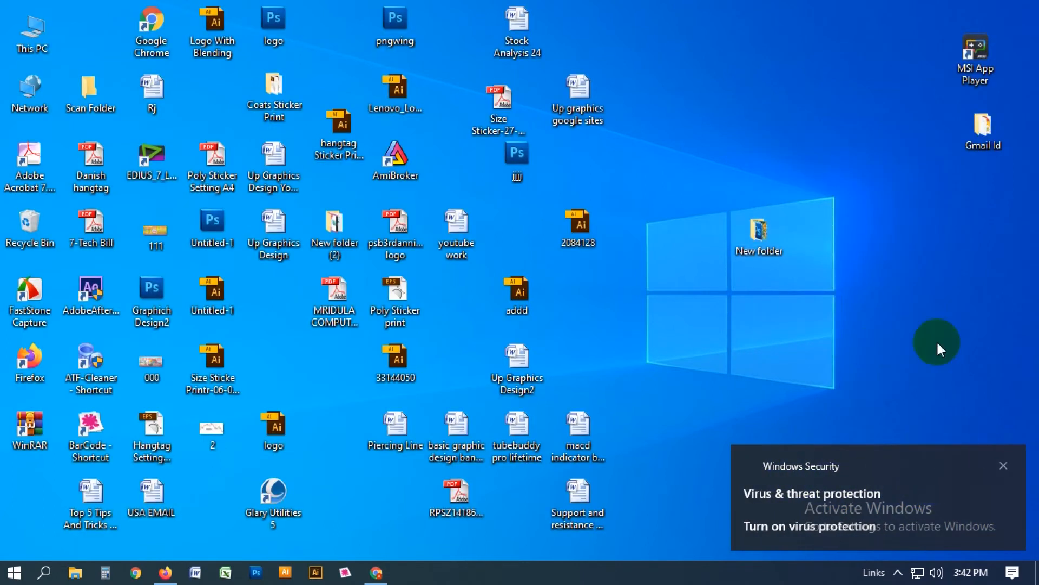
right_click(808, 154)
click(856, 532)
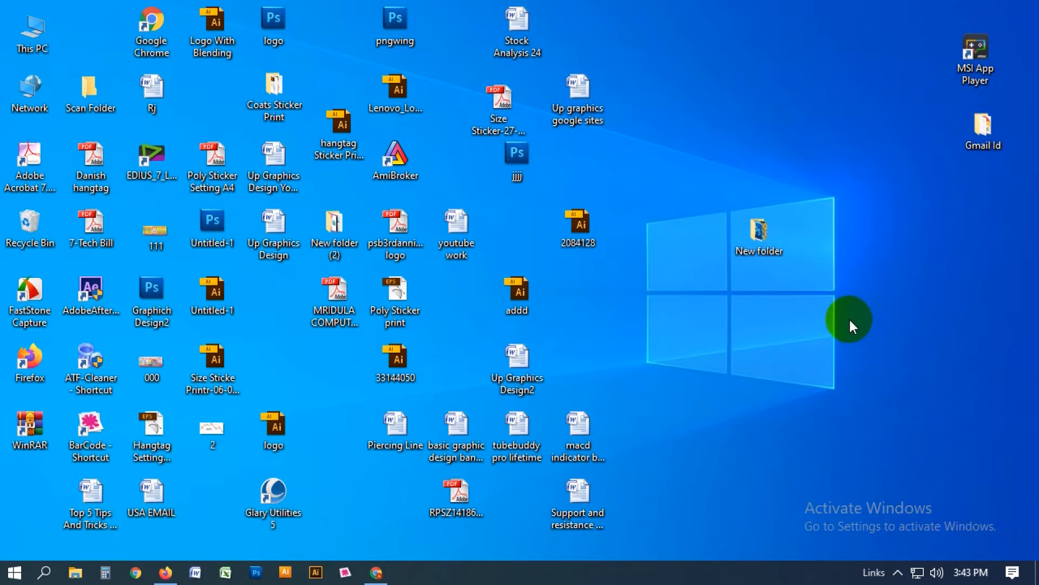
right_click(696, 301)
click(756, 348)
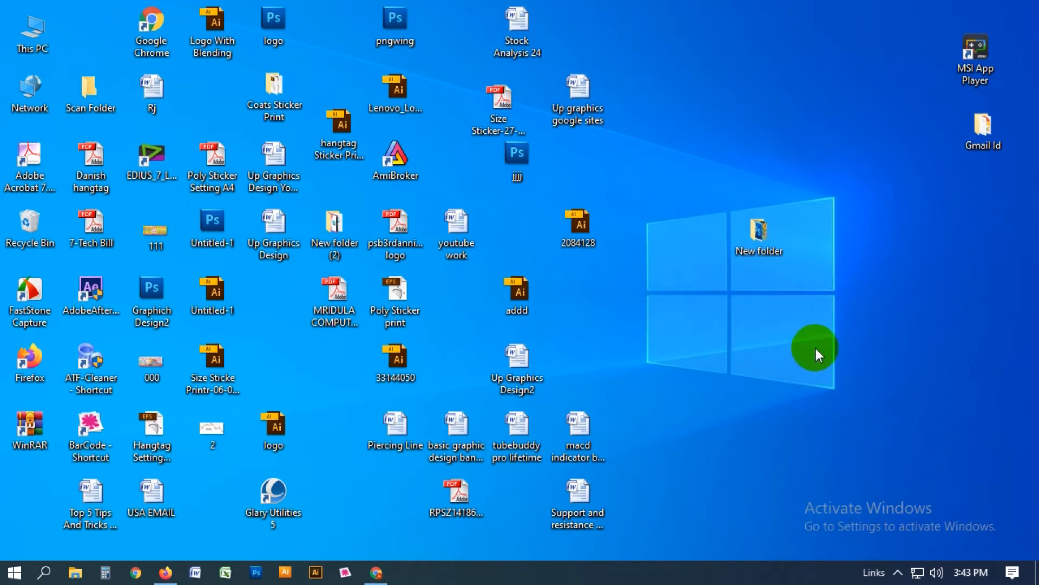
right_click(674, 291)
click(747, 339)
right_click(665, 256)
click(732, 306)
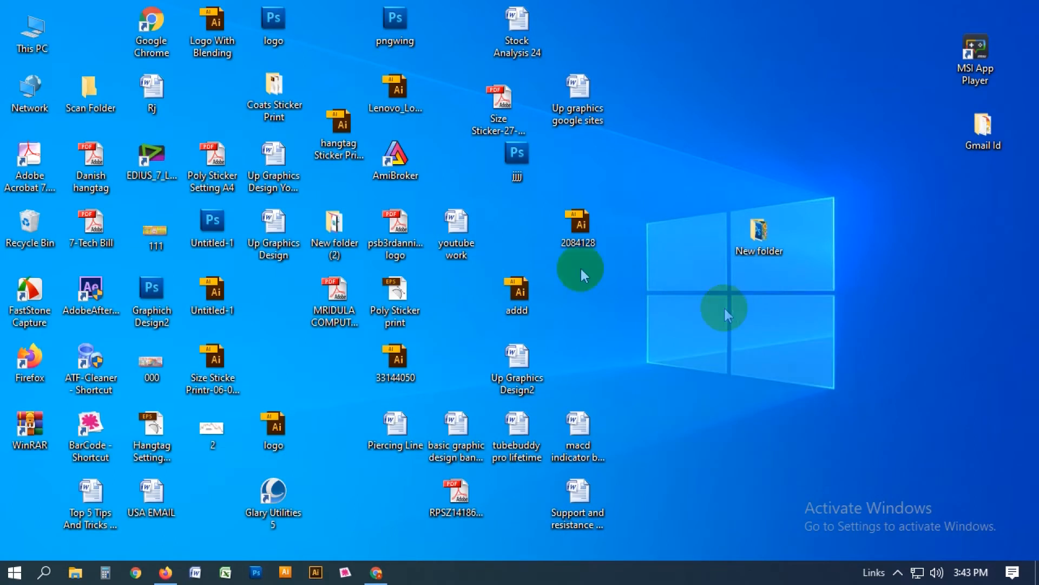
- Open the WINDOWS 10 ACTIVATOR folder on Local Disk (F:) from This PC
double_click(33, 33)
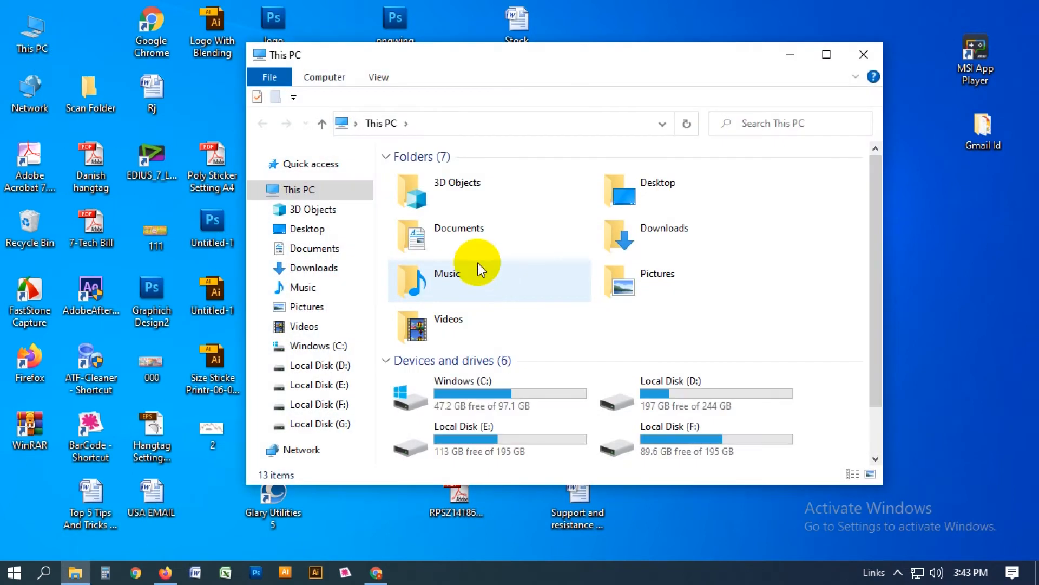
click(347, 404)
scroll(525, 324, down, 2)
click(462, 338)
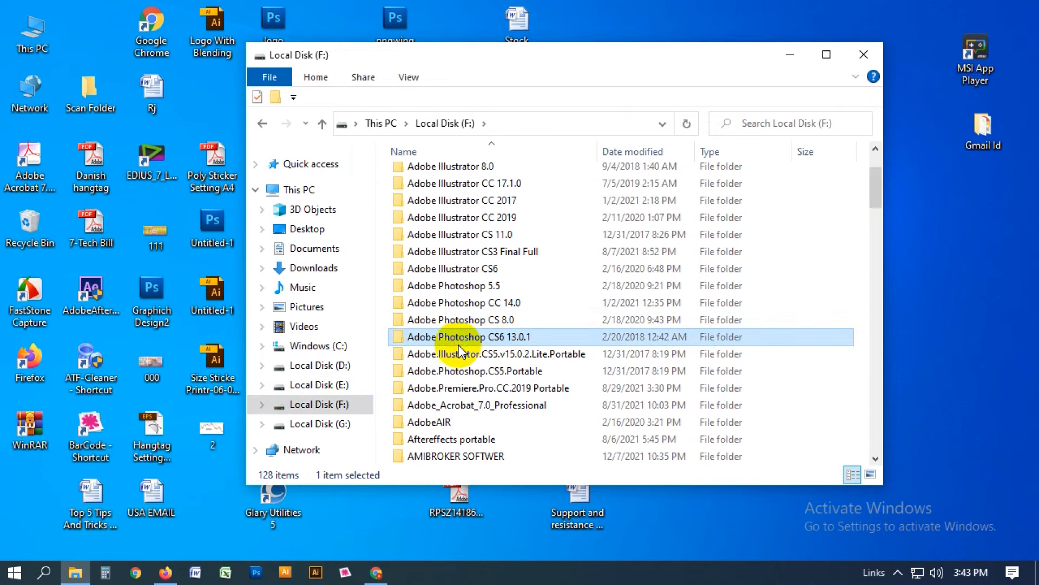
key(w)
key(w)
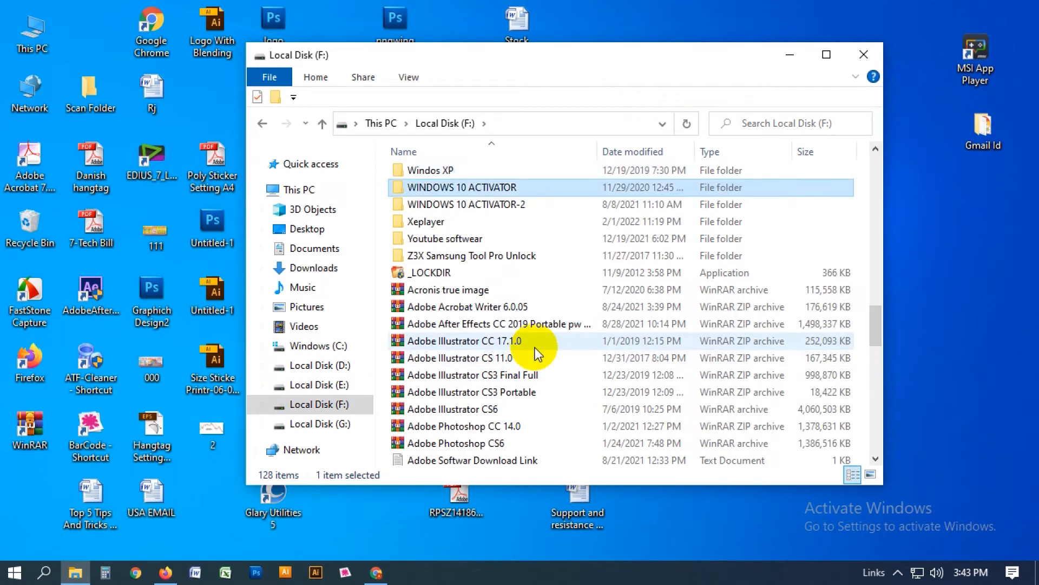
key(Return)
- Copy the file name of the Microsoft Toolkit application without renaming it
click(436, 196)
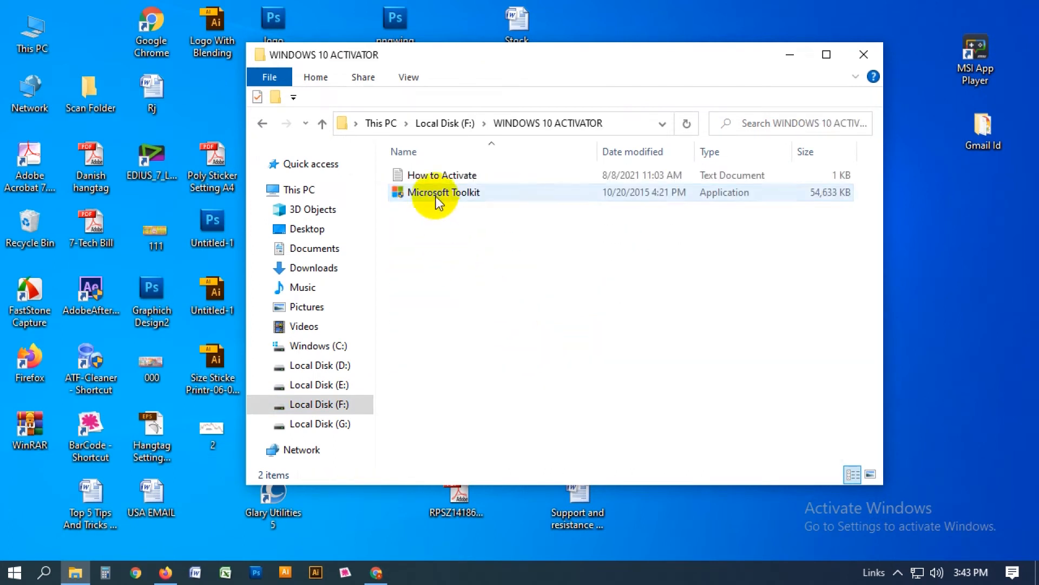
key(F2)
key(ctrl+c)
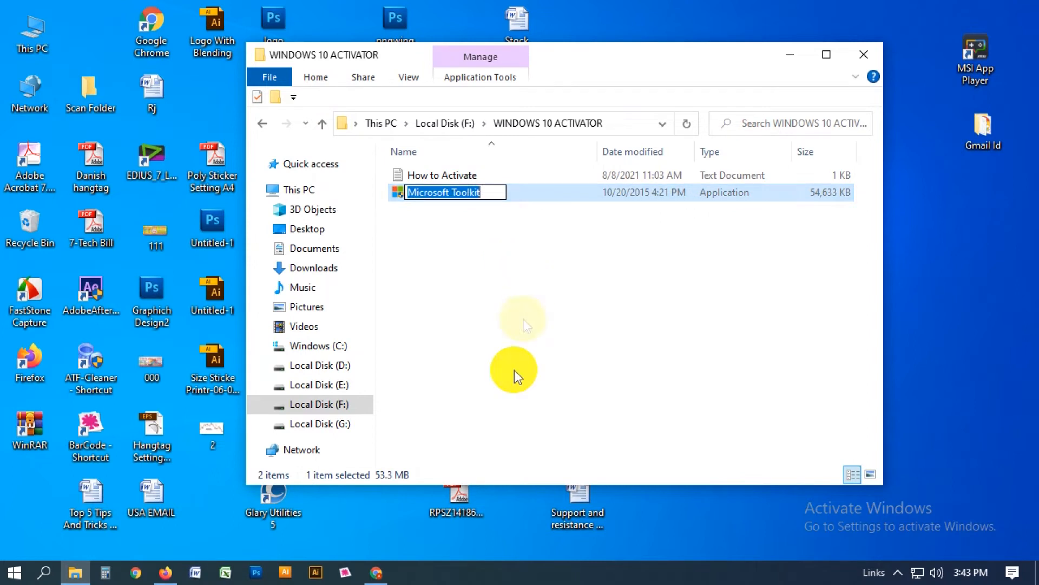
- Switch to Chrome, search Google in a new tab for "microsoft toolkit free download" and look over the results
click(376, 569)
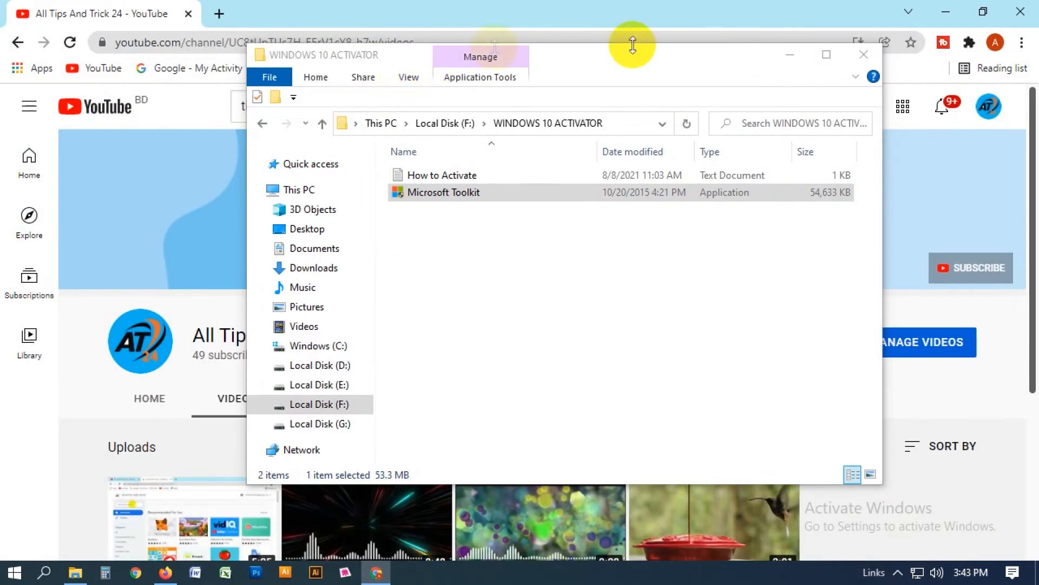
click(790, 54)
click(220, 13)
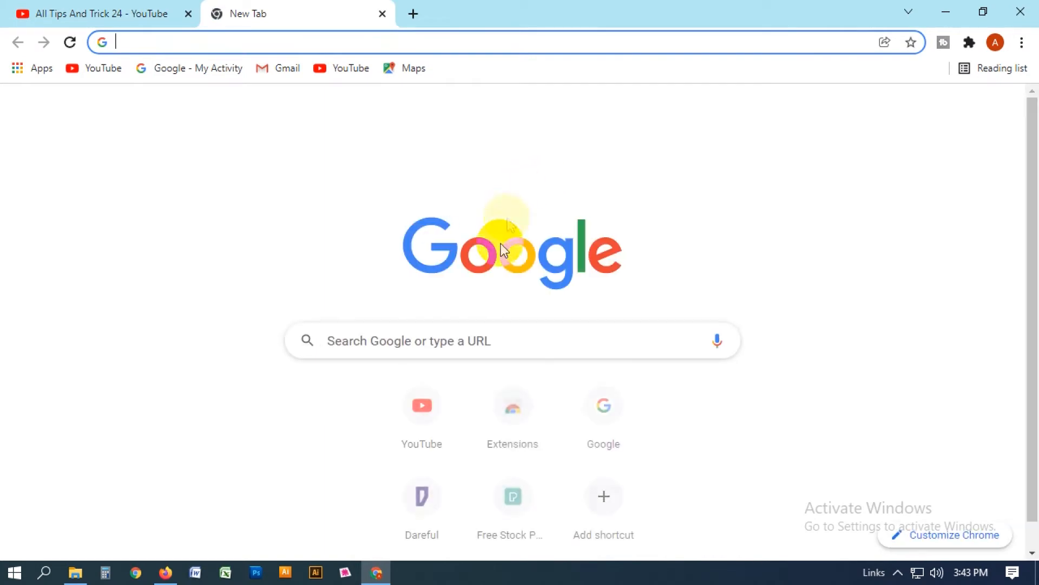
click(487, 333)
key(ctrl+v)
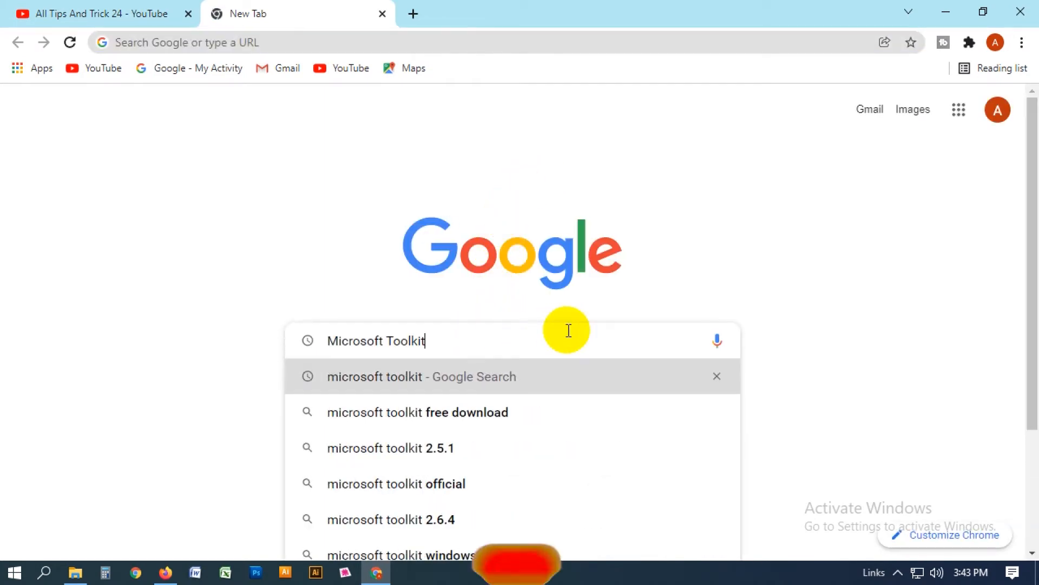
click(496, 410)
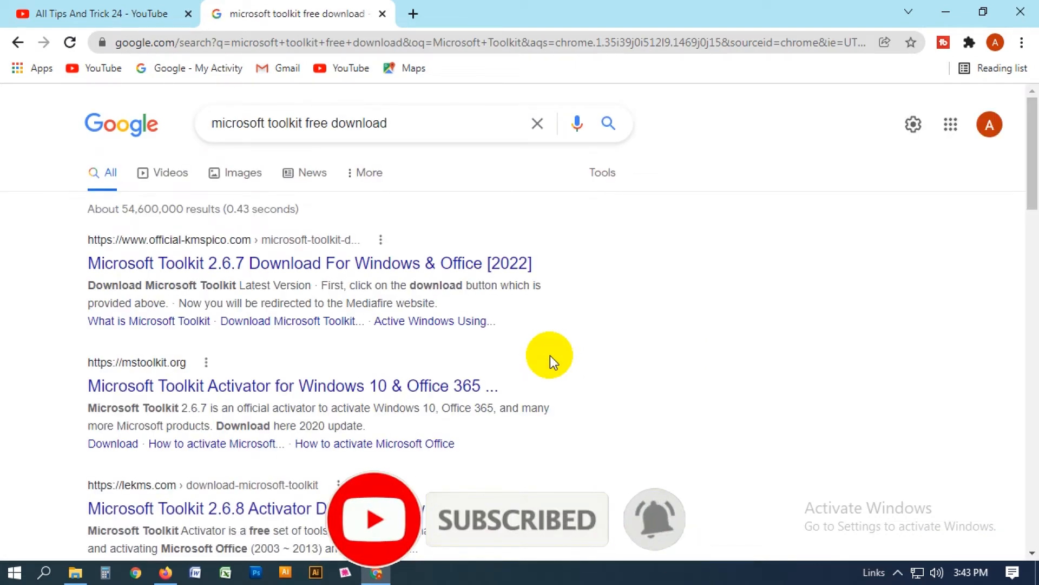
scroll(540, 295, down, 1)
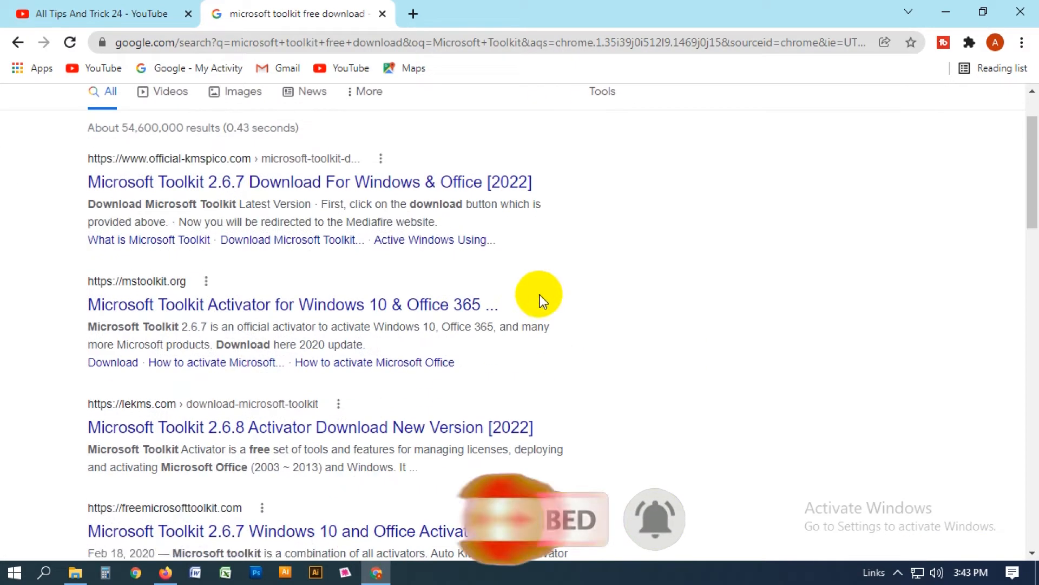
scroll(547, 337, up, 1)
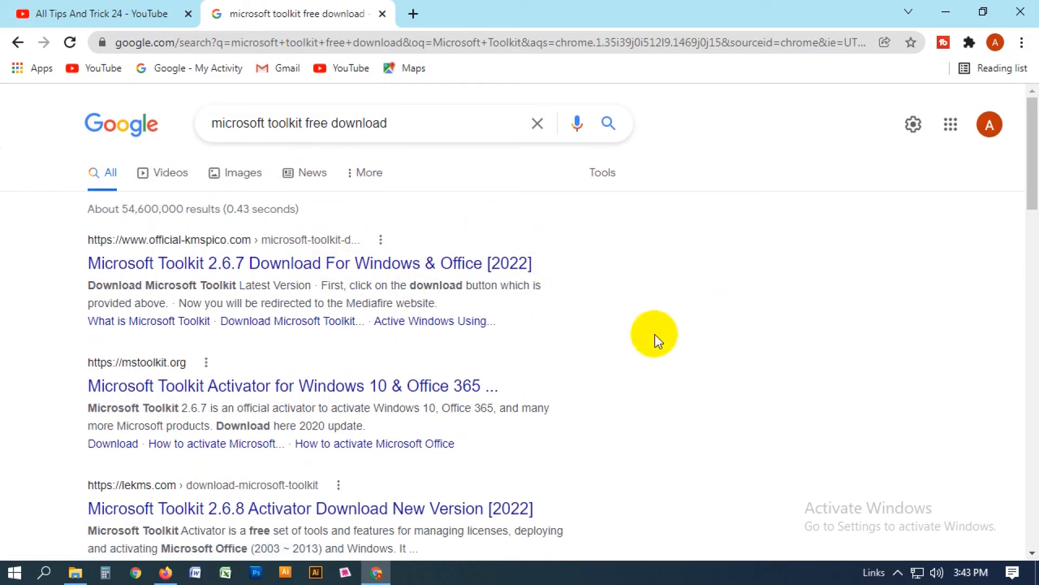
- Return to the WINDOWS 10 ACTIVATOR folder to open the How to Activate text file and launch Microsoft Toolkit
click(945, 12)
right_click(784, 79)
click(828, 130)
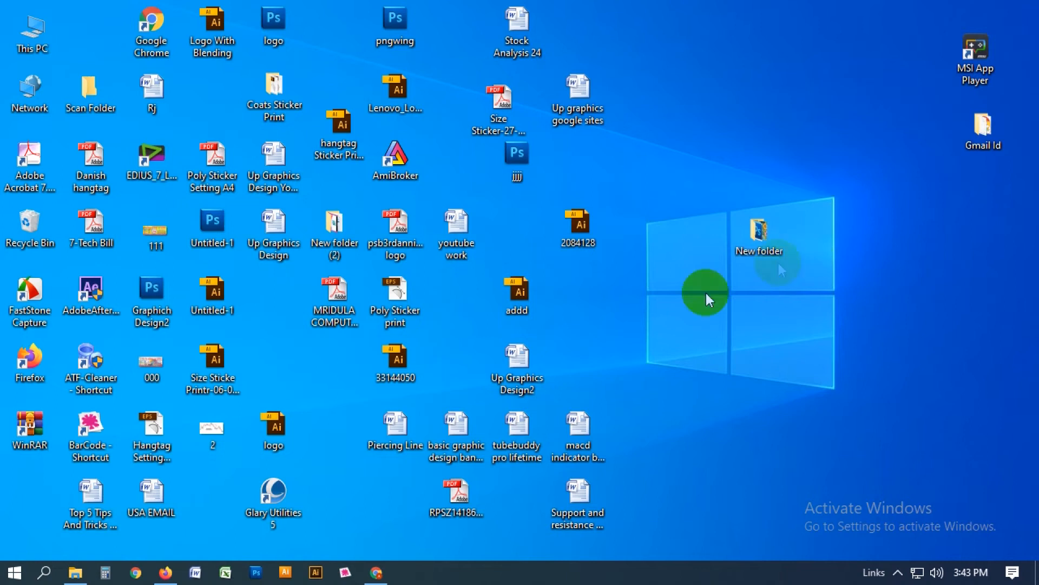
click(75, 573)
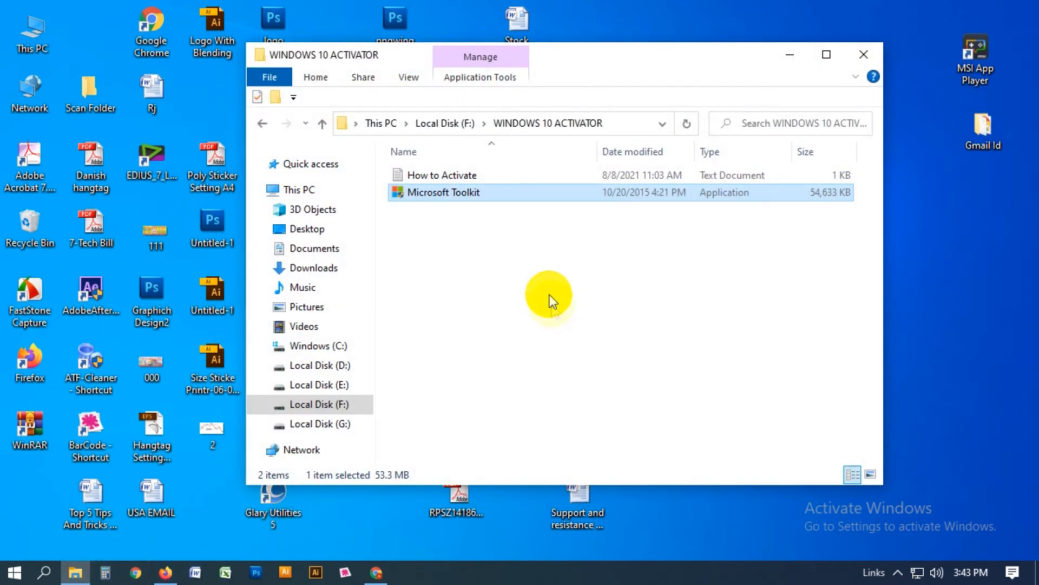
double_click(471, 178)
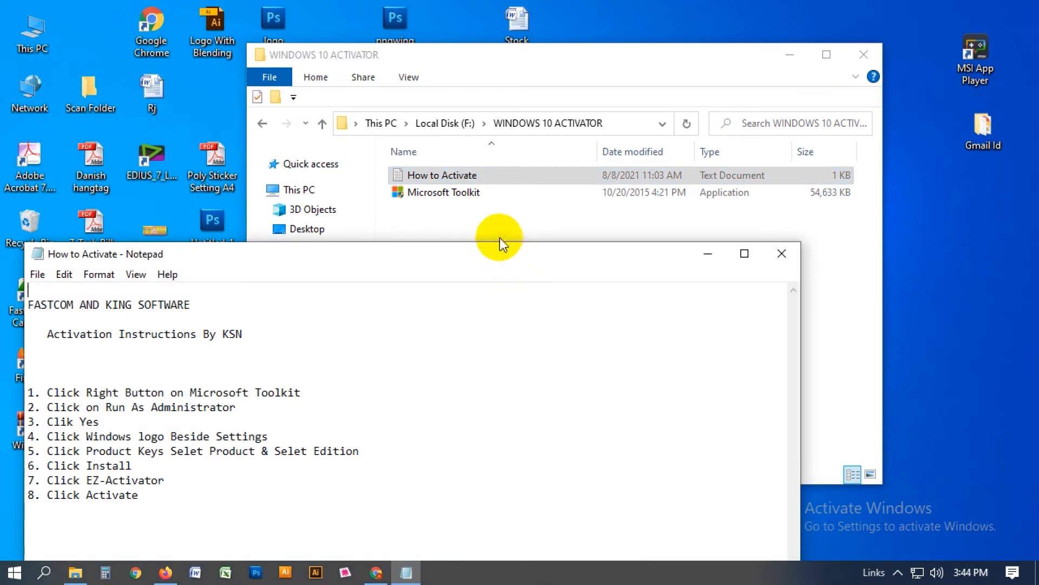
double_click(459, 195)
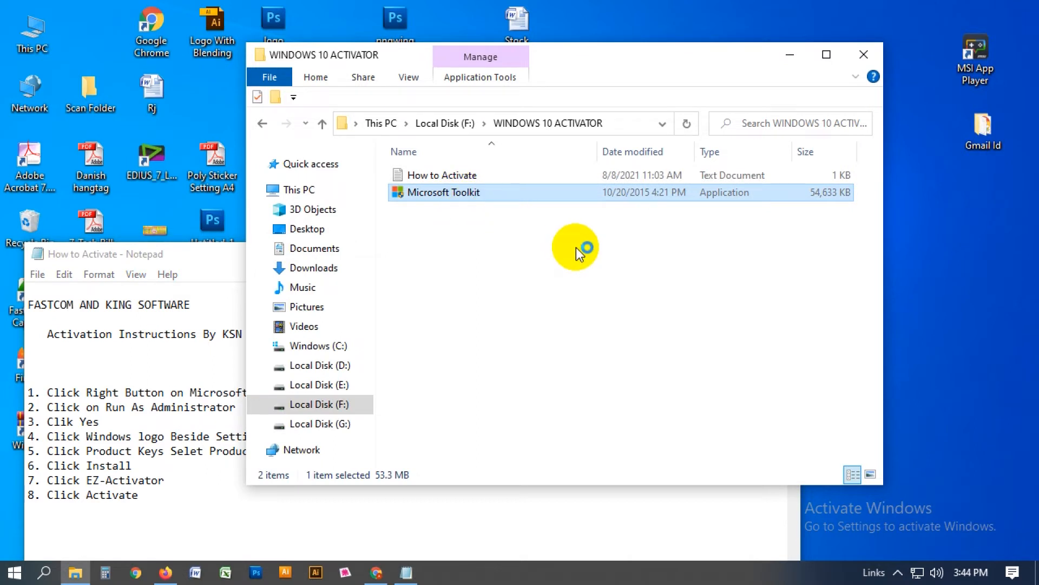
right_click(938, 254)
click(942, 275)
right_click(942, 275)
click(947, 323)
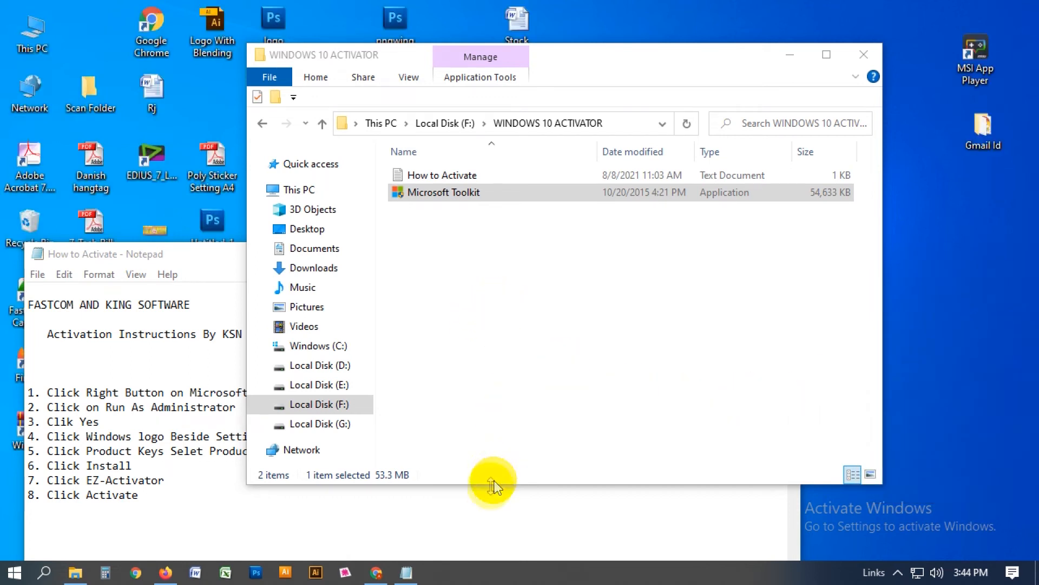
right_click(930, 229)
click(947, 278)
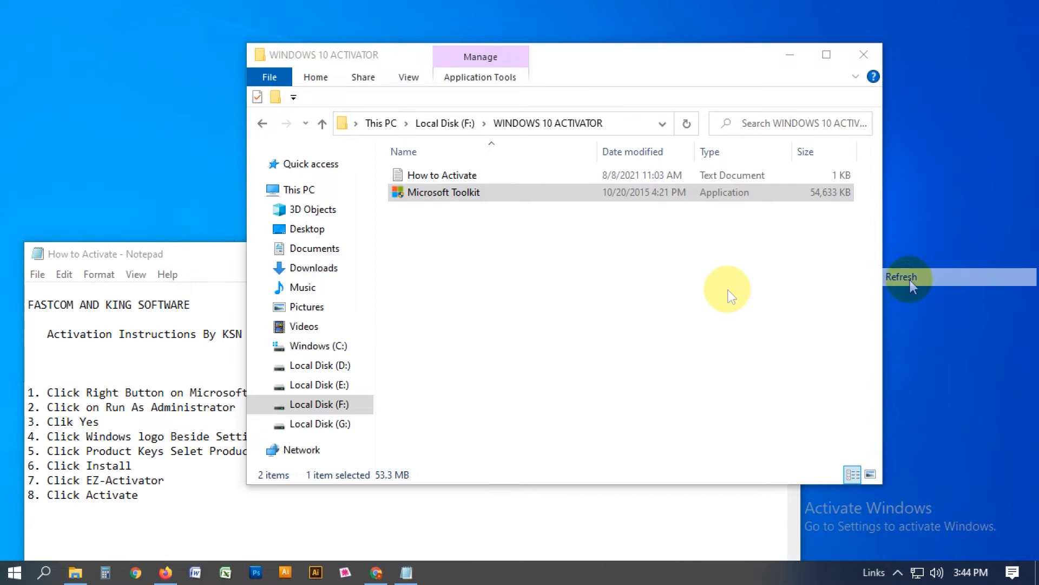
- Bring the How to Activate instructions into view behind Microsoft Toolkit and load its Windows Toolkit
click(203, 268)
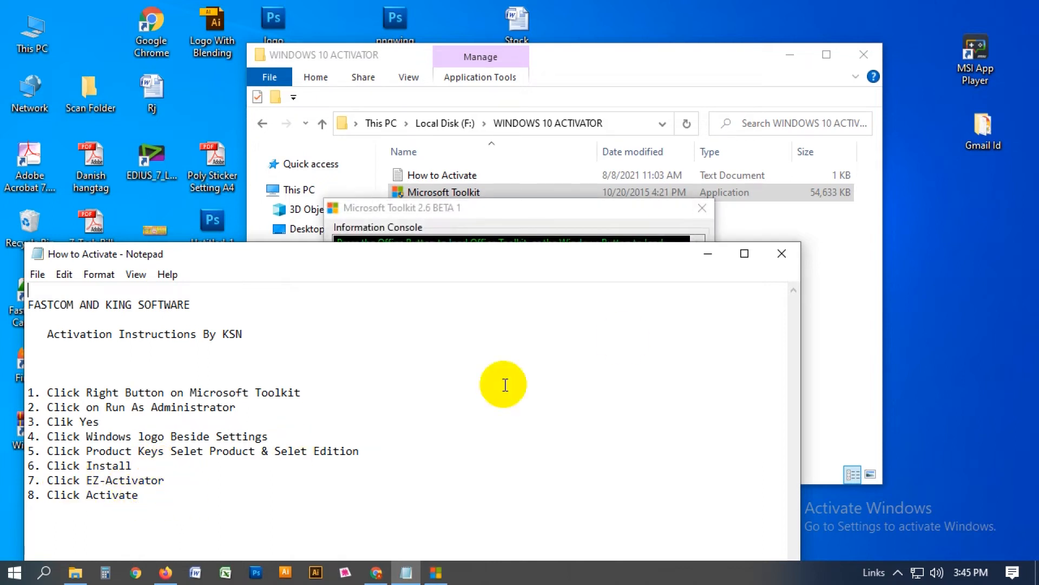
click(648, 210)
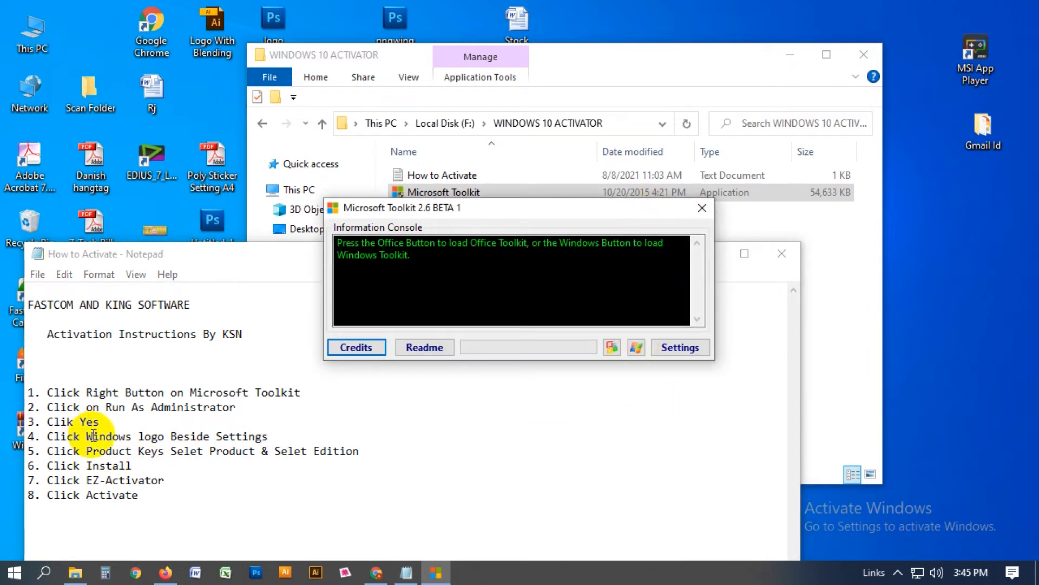
click(637, 347)
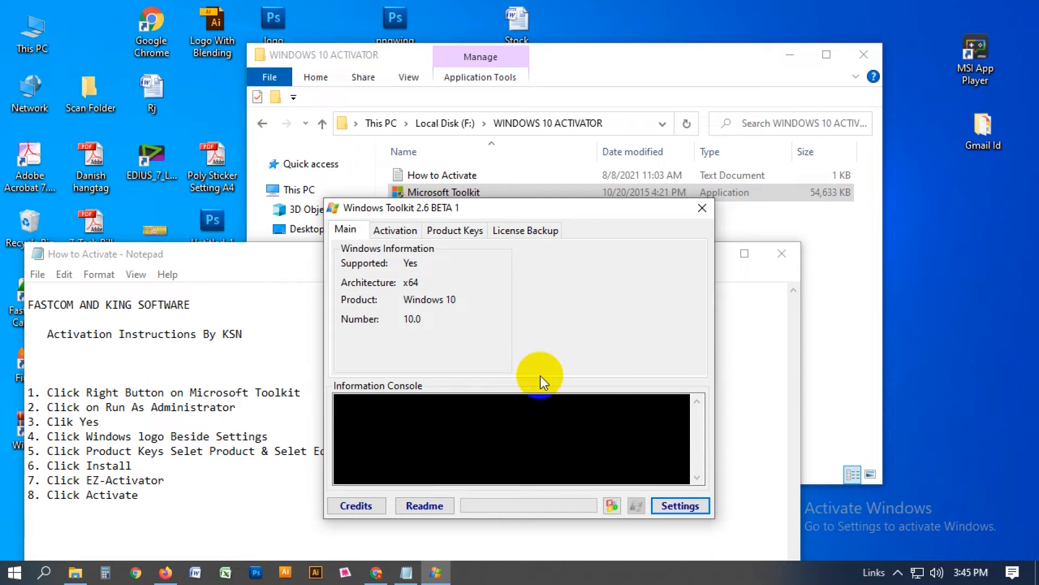
- Set the product key selection to Windows 10 with the Professional edition
click(397, 230)
click(455, 230)
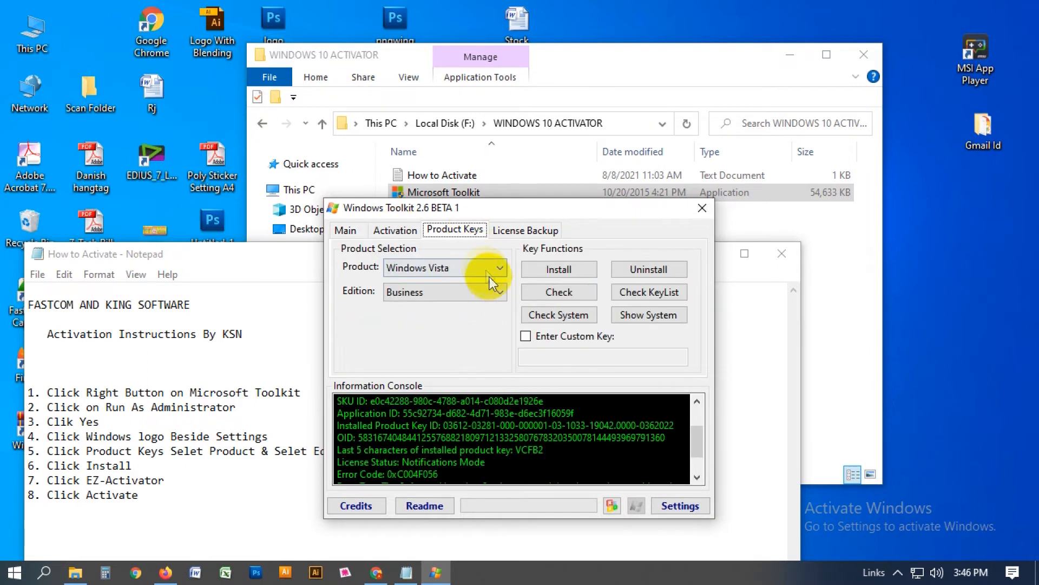
click(480, 271)
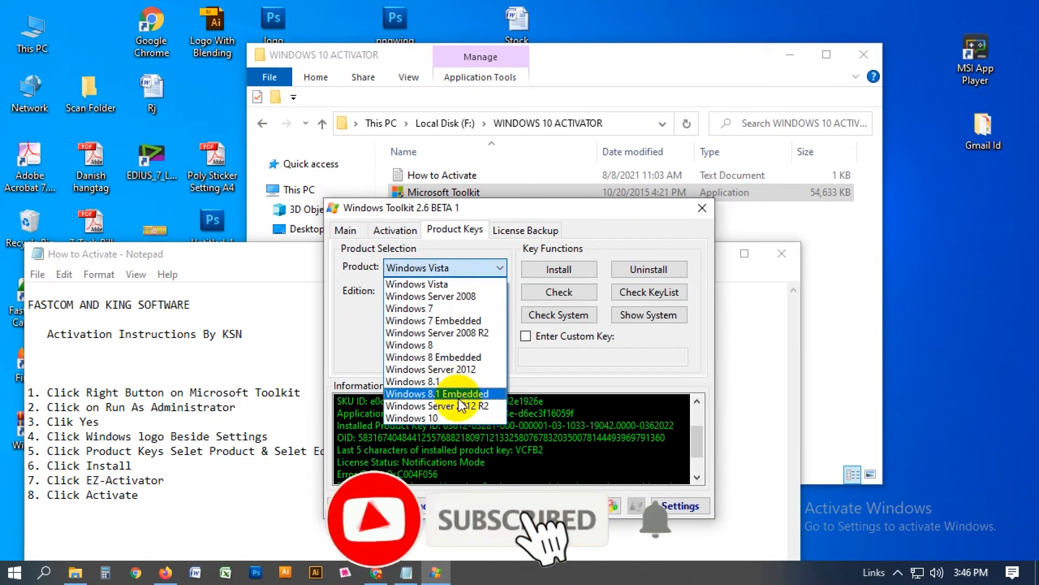
click(433, 418)
click(455, 291)
click(460, 431)
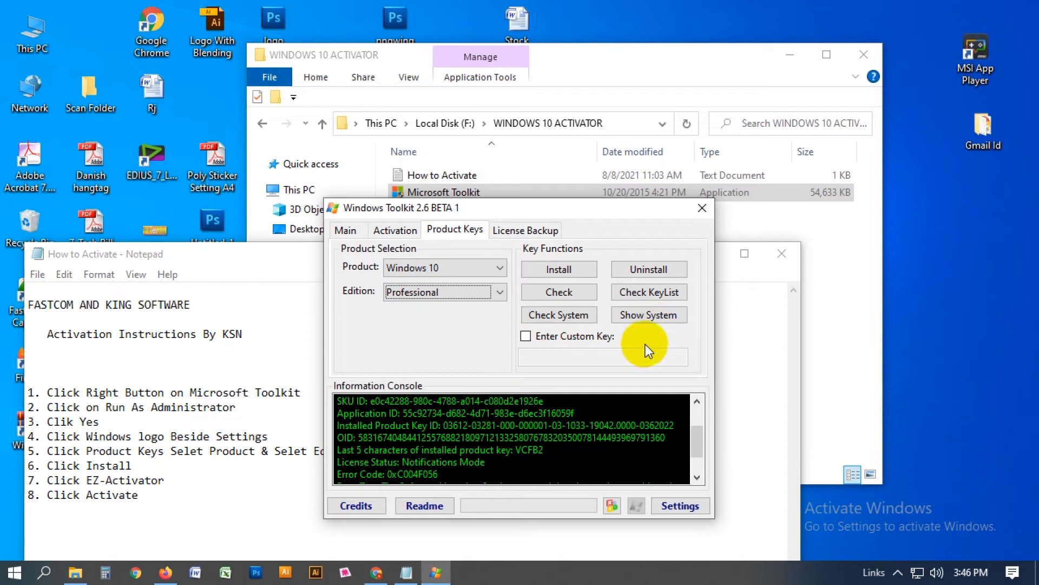
- Install the AutoKMS activation tool and run EZ-Activator, reviewing the product key installation messages in the information console
click(395, 229)
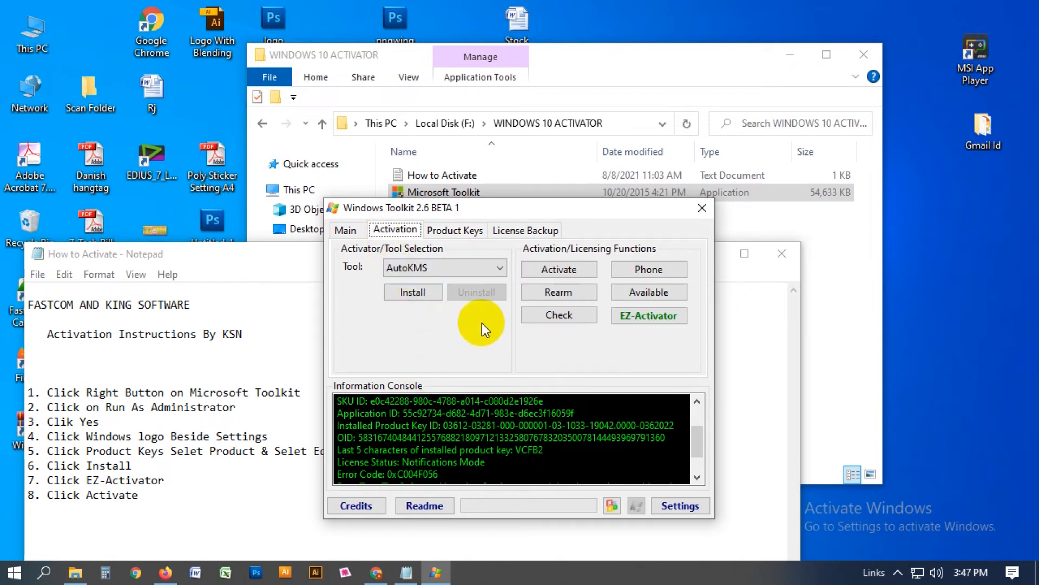
click(413, 292)
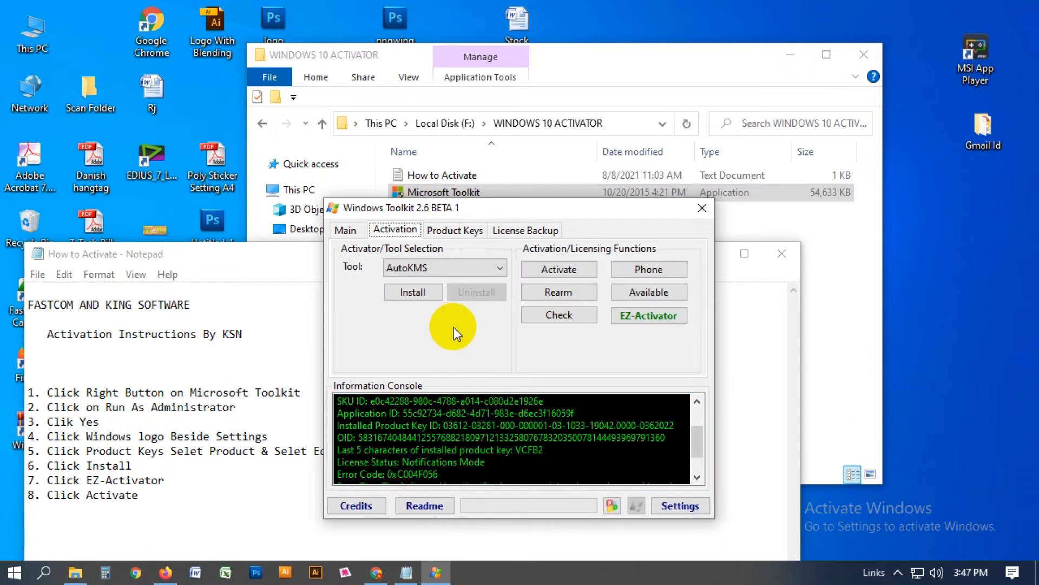
click(651, 320)
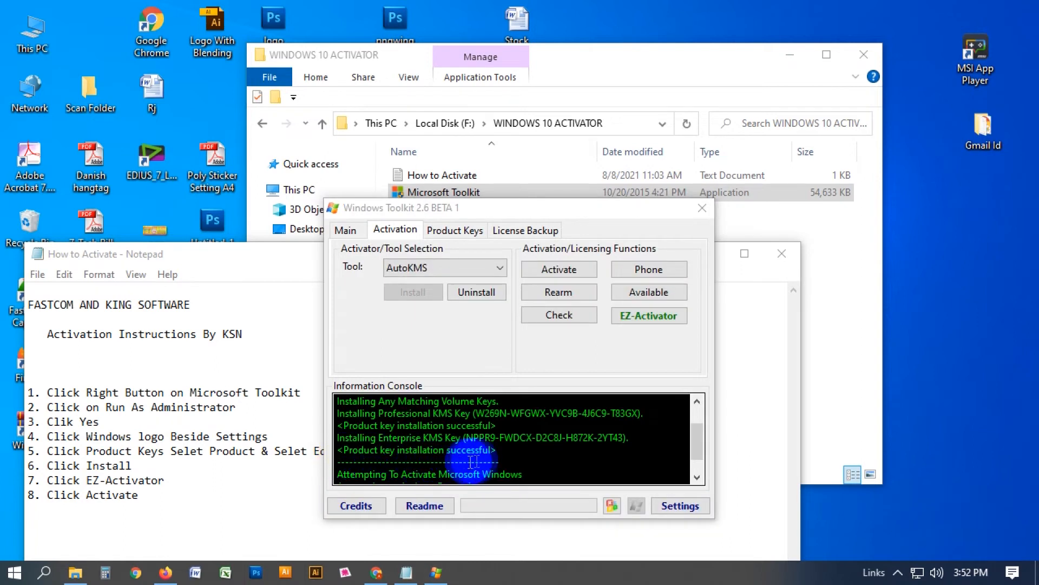
drag(511, 453, 323, 451)
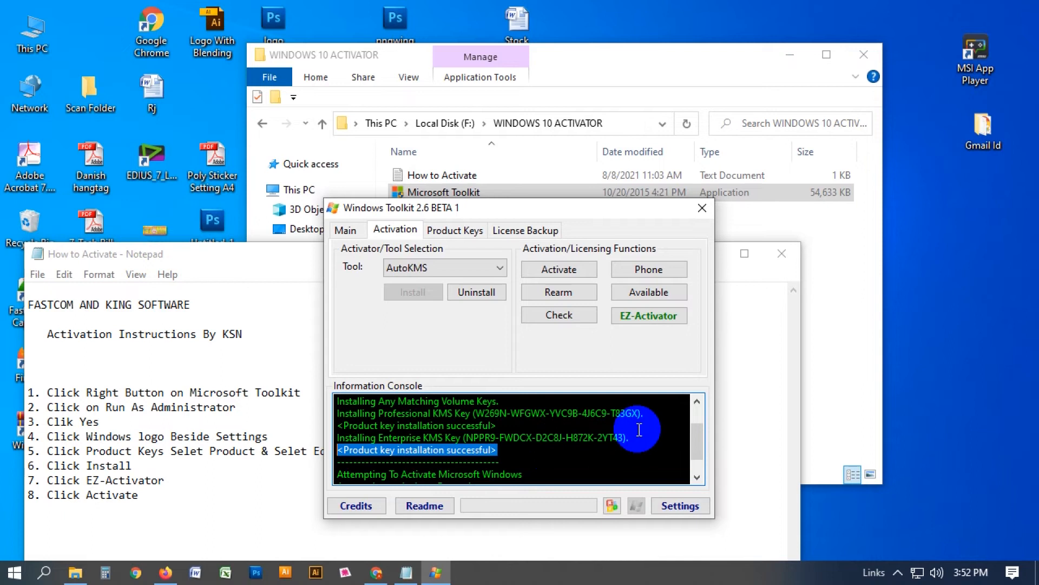
click(648, 319)
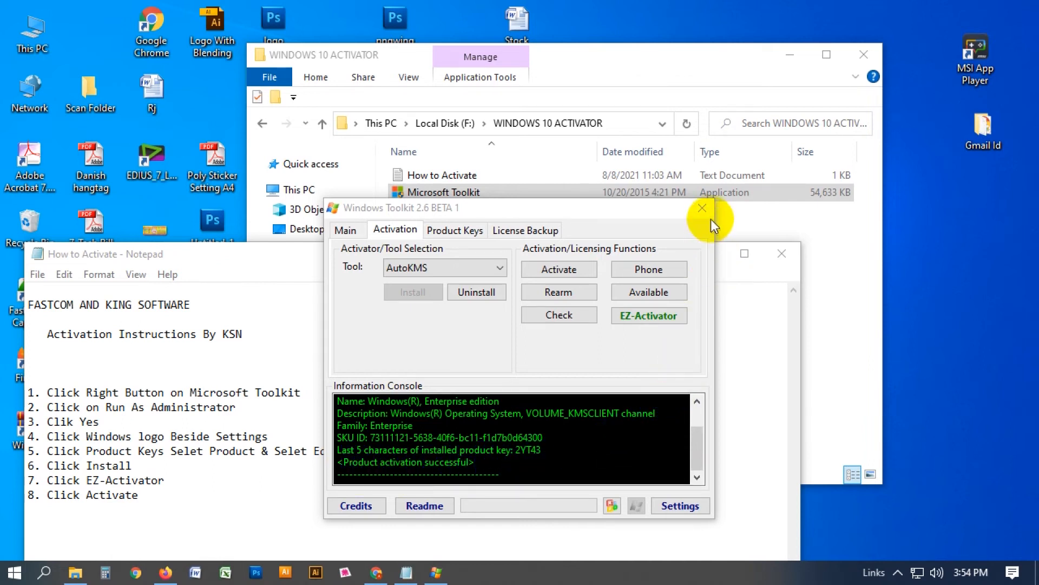
- Close Microsoft Toolkit, the How to Activate instructions and the WINDOWS 10 ACTIVATOR folder
click(702, 208)
click(781, 253)
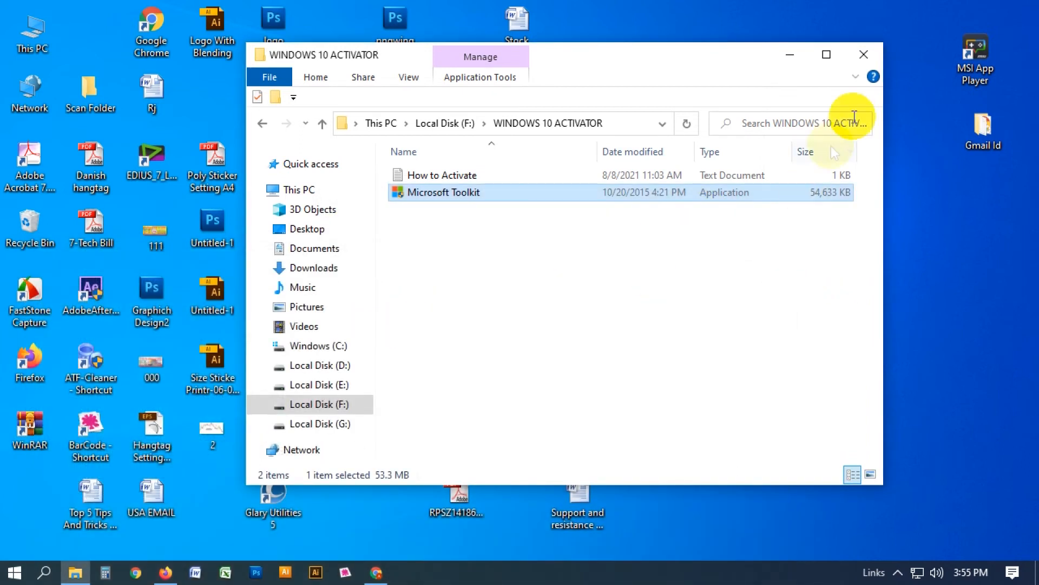
click(864, 54)
- Open the system properties from This PC to check the Windows edition and activation status, and refresh the desktop
click(33, 40)
double_click(39, 53)
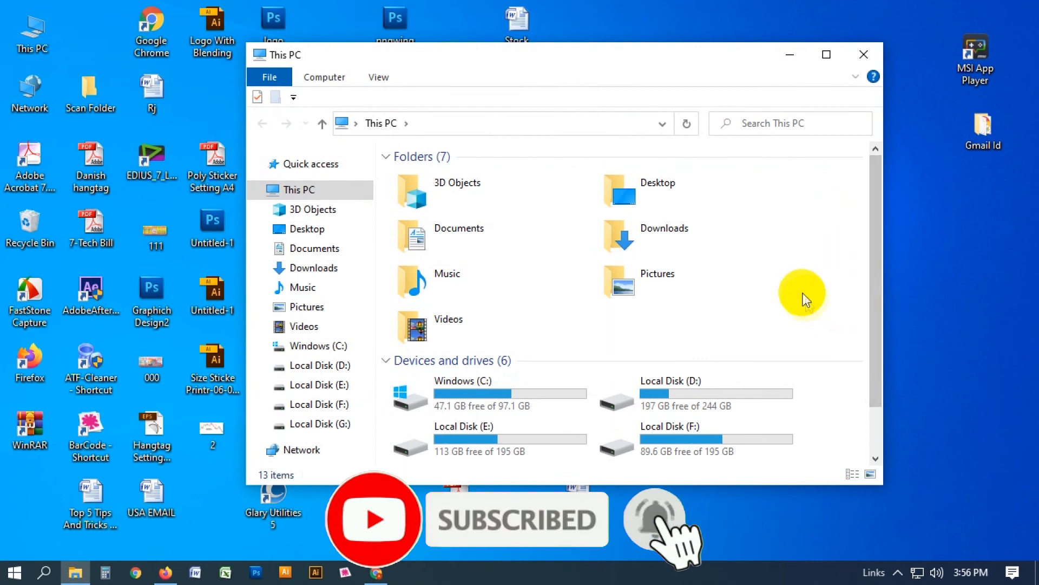
right_click(802, 262)
click(847, 434)
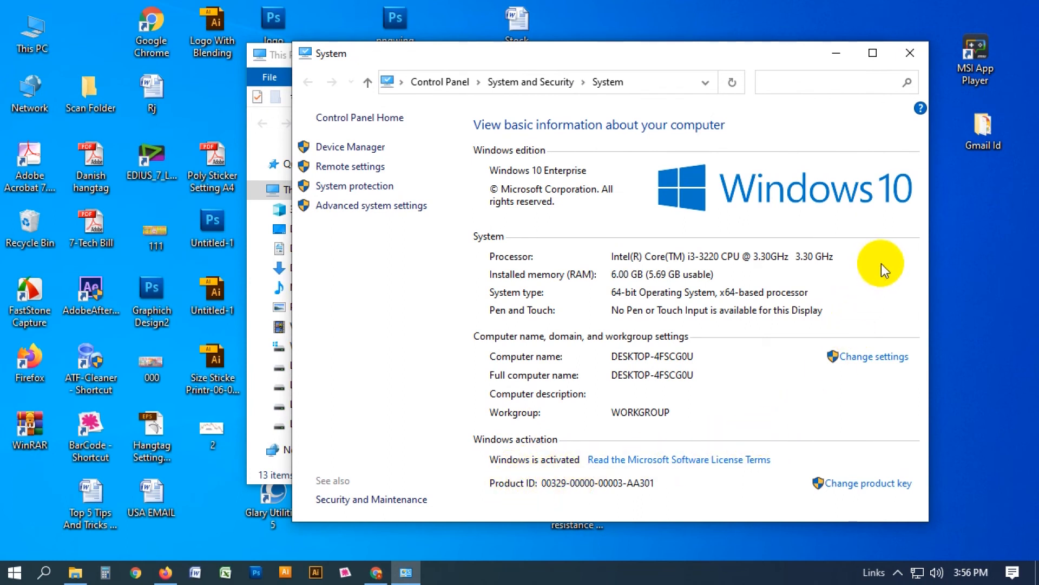
right_click(956, 219)
click(961, 268)
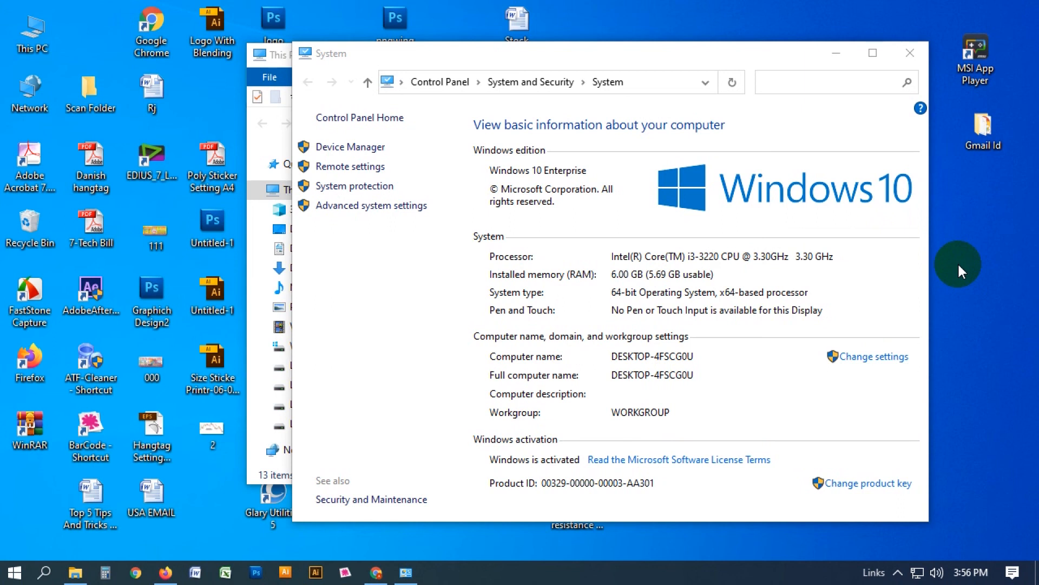
right_click(957, 262)
click(962, 250)
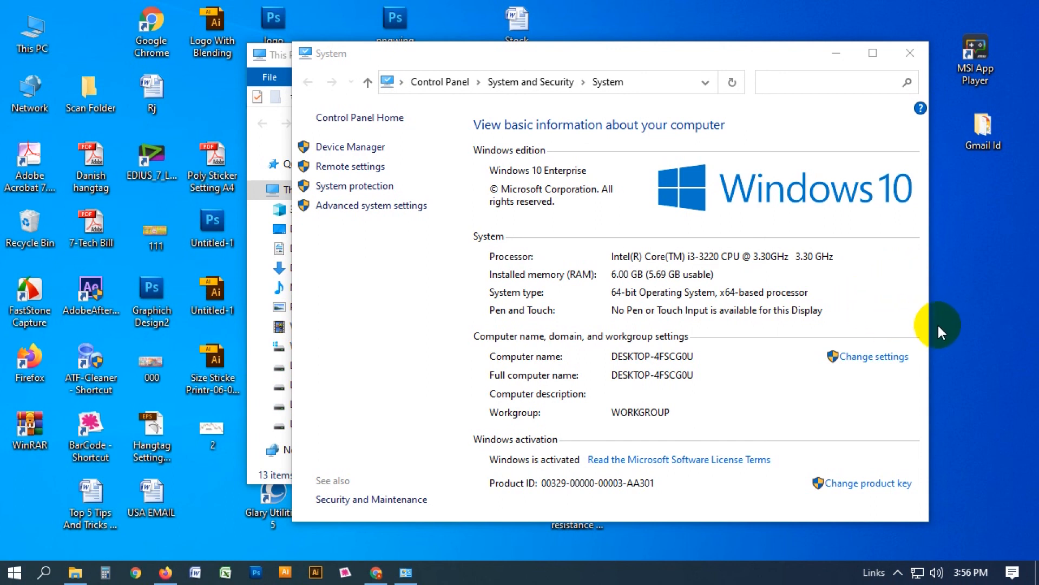
- Close the System and This PC windows and refresh the cleared desktop
click(910, 52)
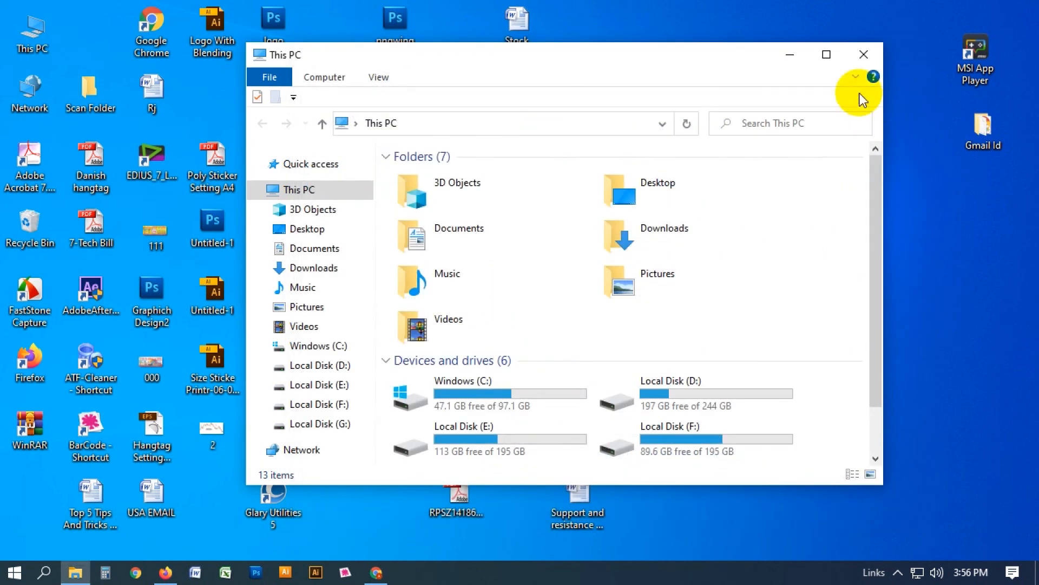
click(867, 57)
right_click(791, 53)
click(829, 98)
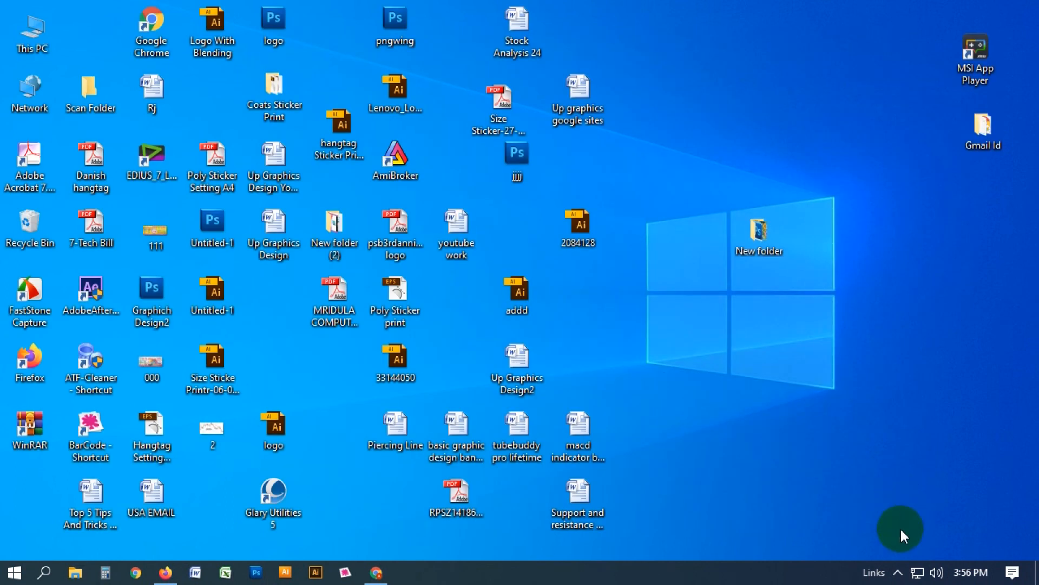